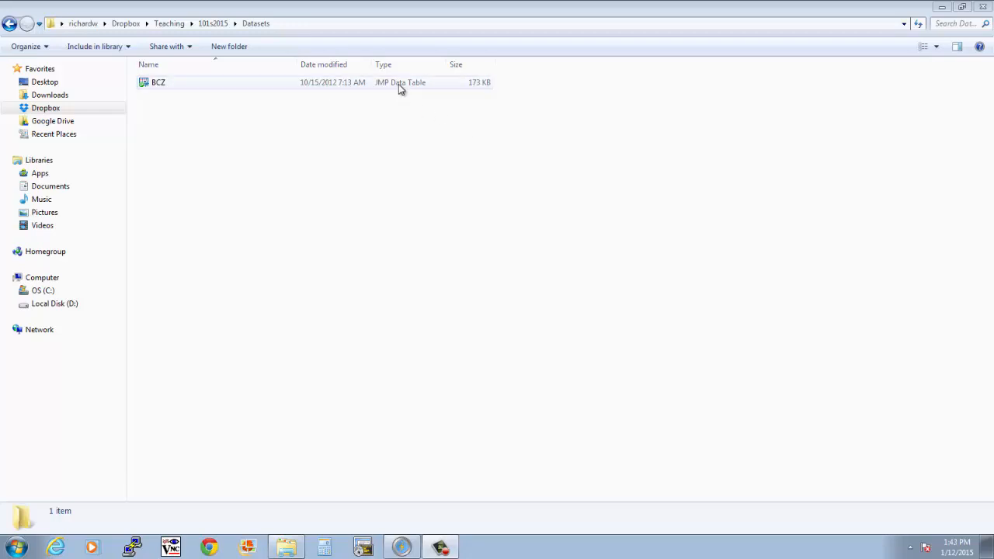
Open the BCZ data table from the Datasets folder in JMP and maximize its window
double_click(143, 82)
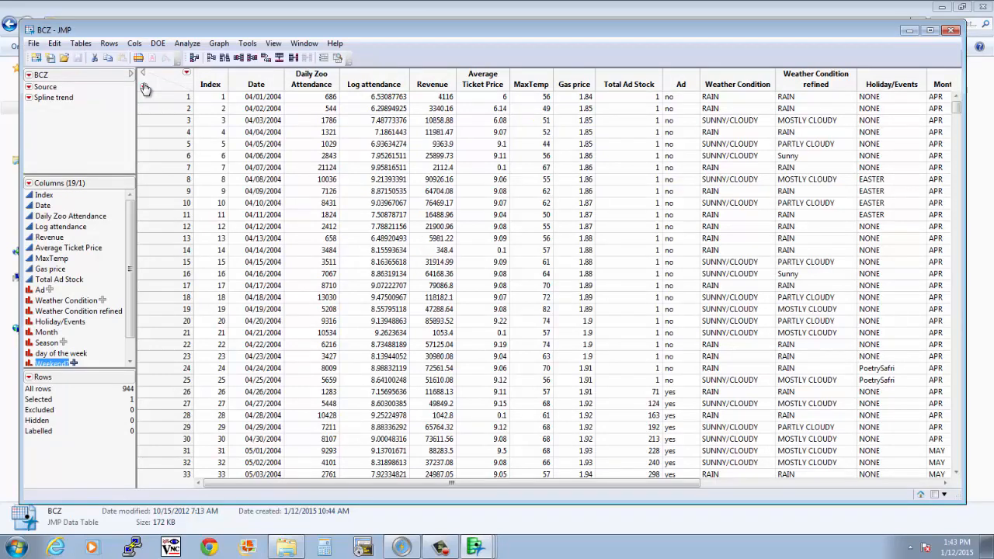
click(930, 30)
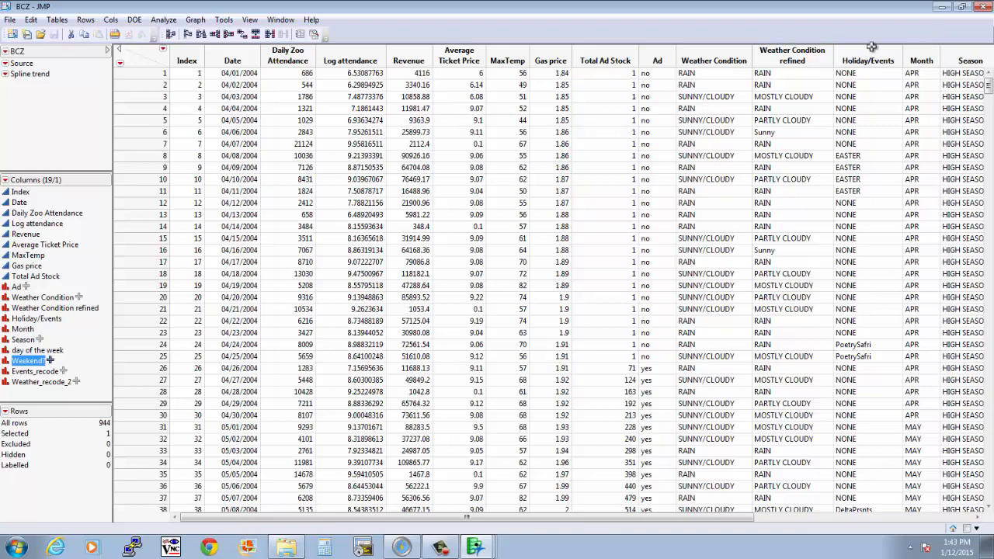
Examine the table's columns, including Daily Zoo Attendance, Date, Total Ad Stock, MaxTemp, Gas price and Weather Condition
click(293, 90)
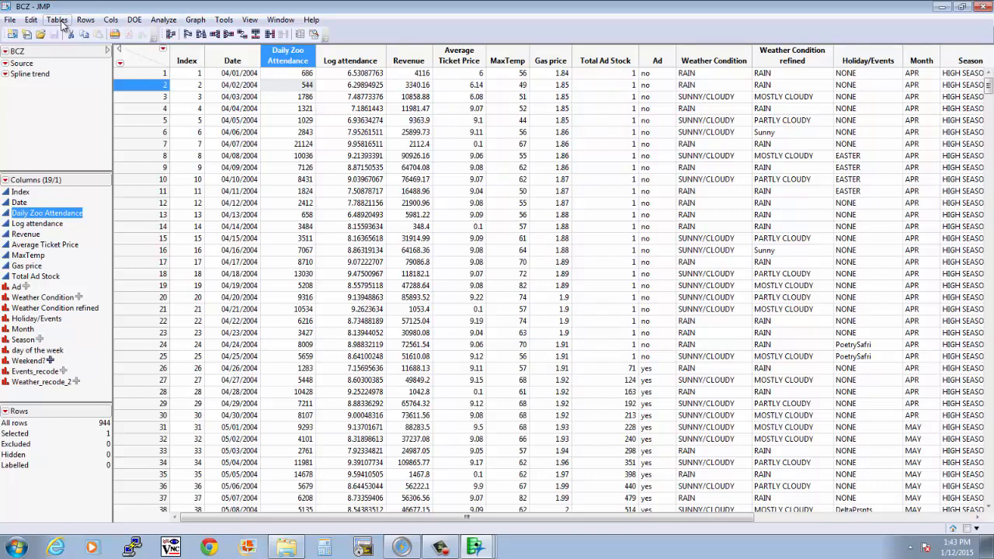
click(164, 20)
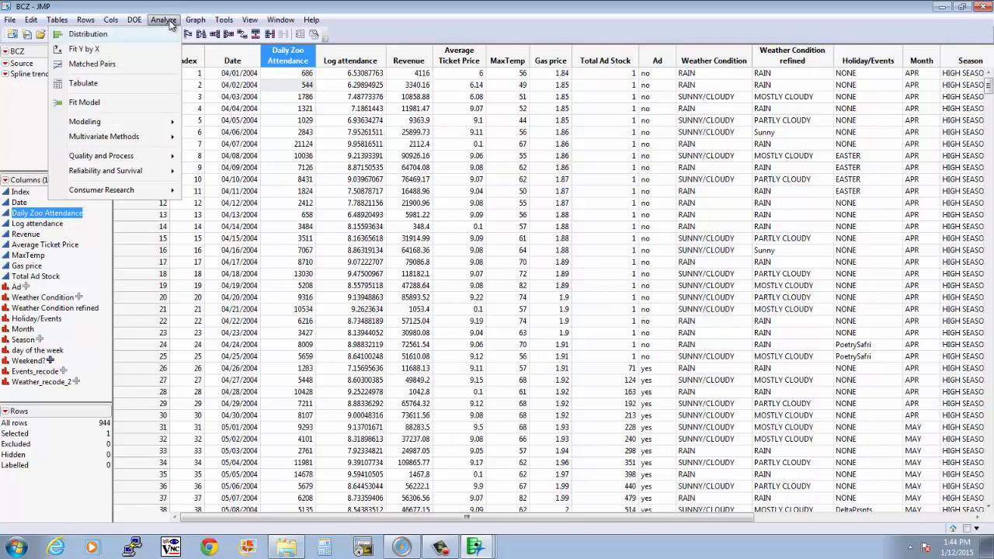
click(196, 13)
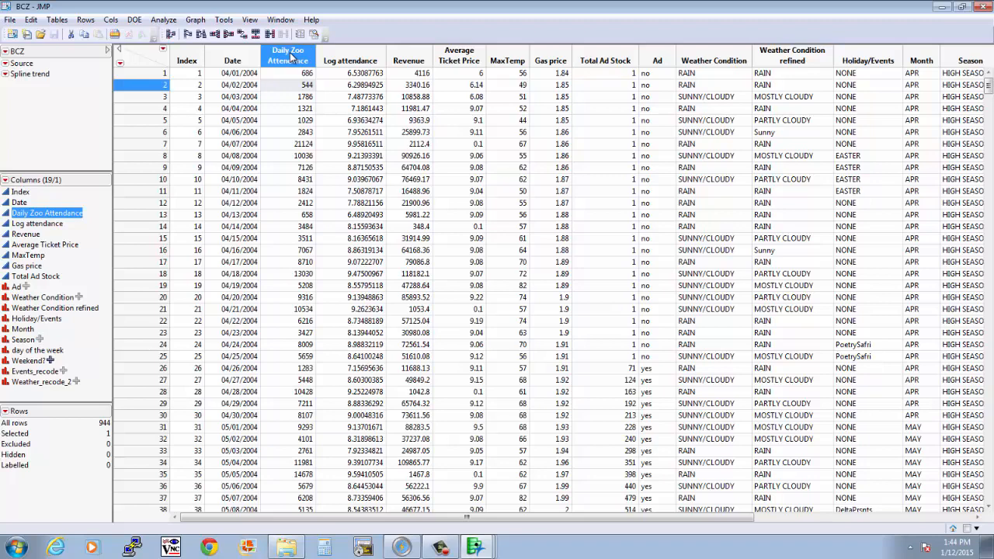
click(235, 54)
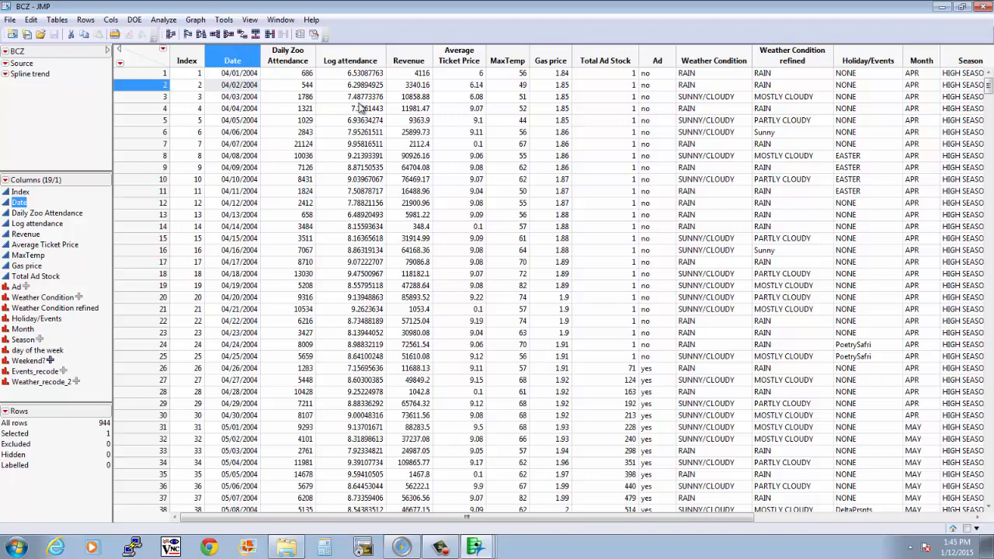
click(605, 64)
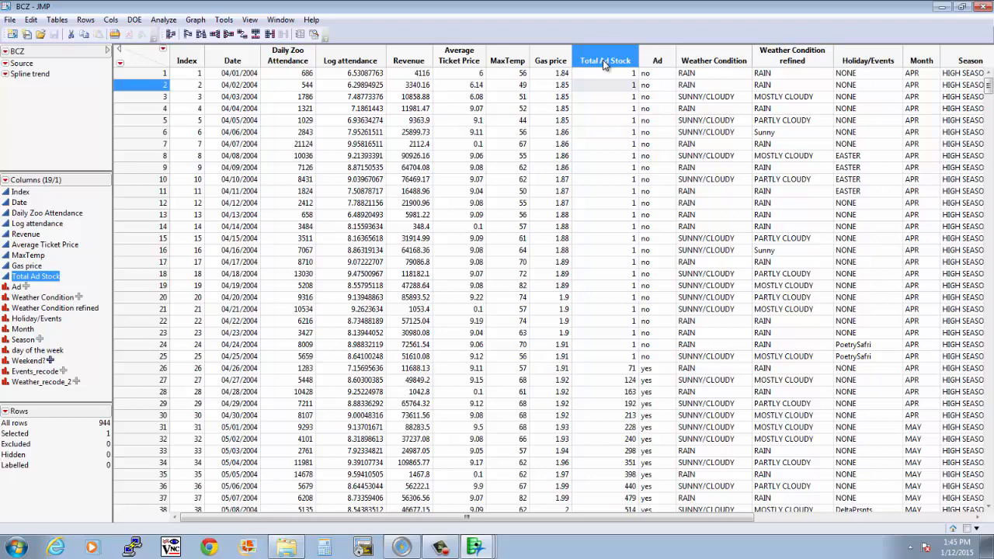
click(509, 64)
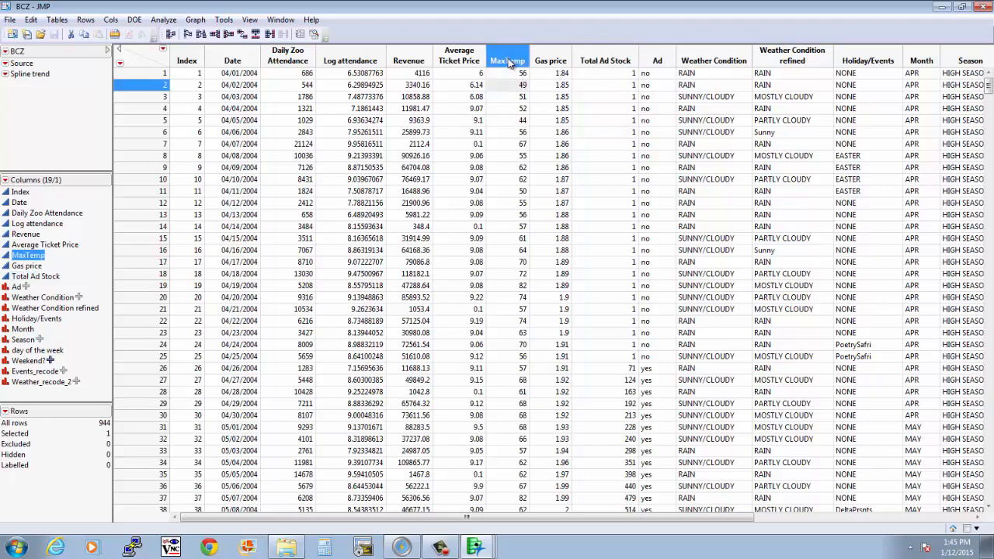
click(557, 62)
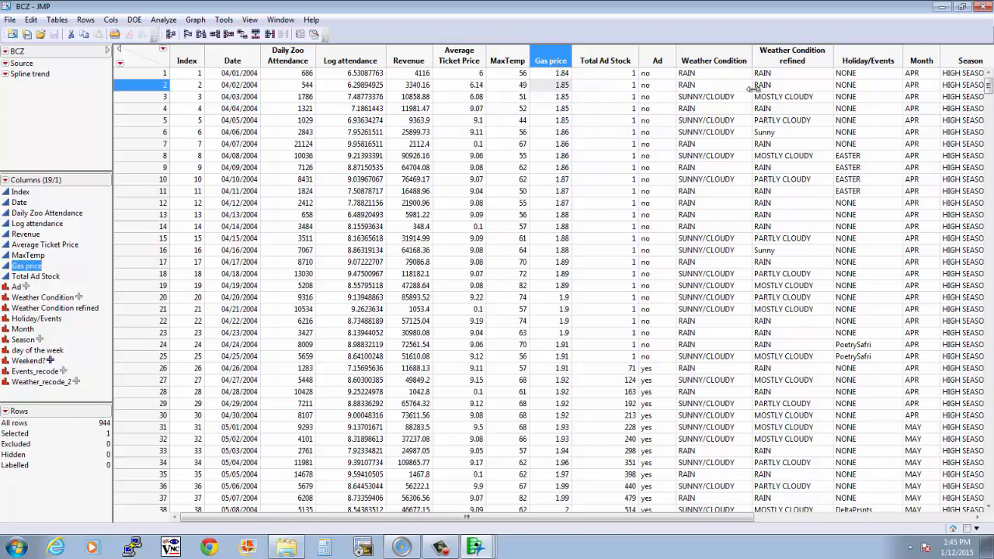
click(720, 60)
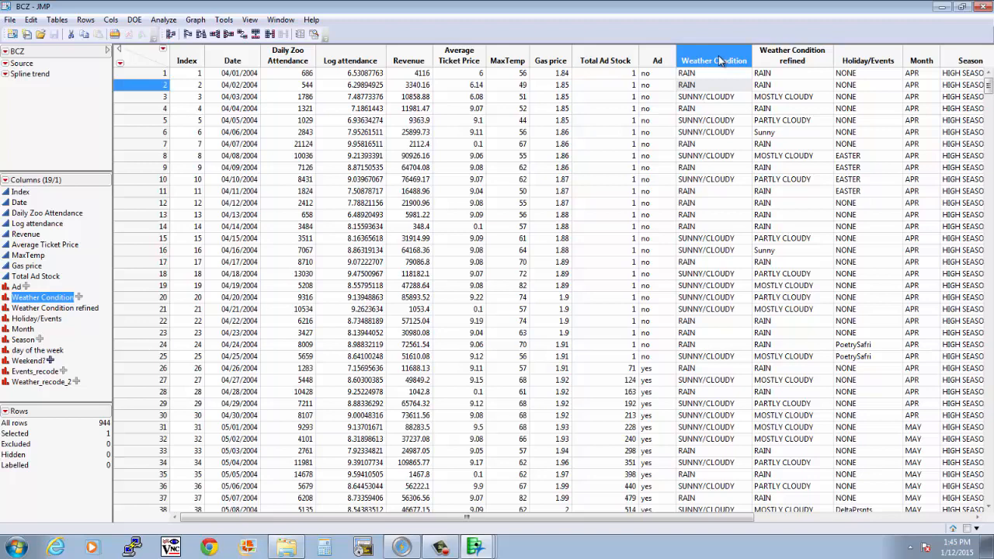
Run a Distribution analysis with Daily Zoo Attendance as the Y column
click(292, 62)
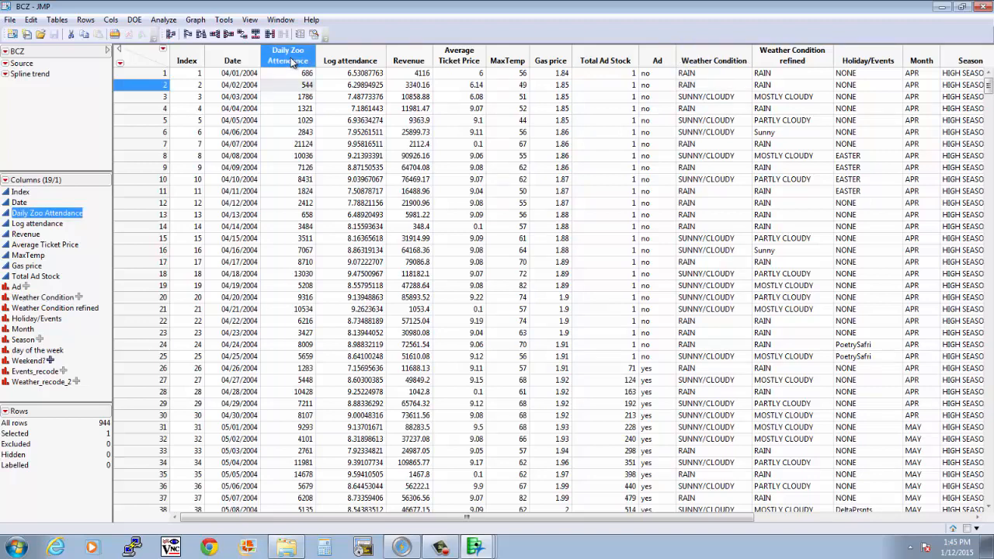
click(164, 20)
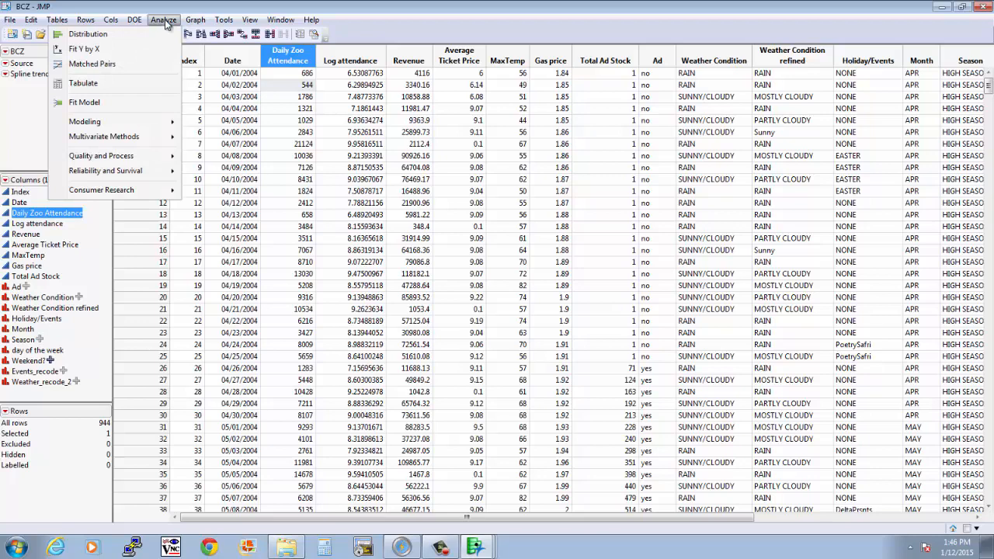
click(115, 38)
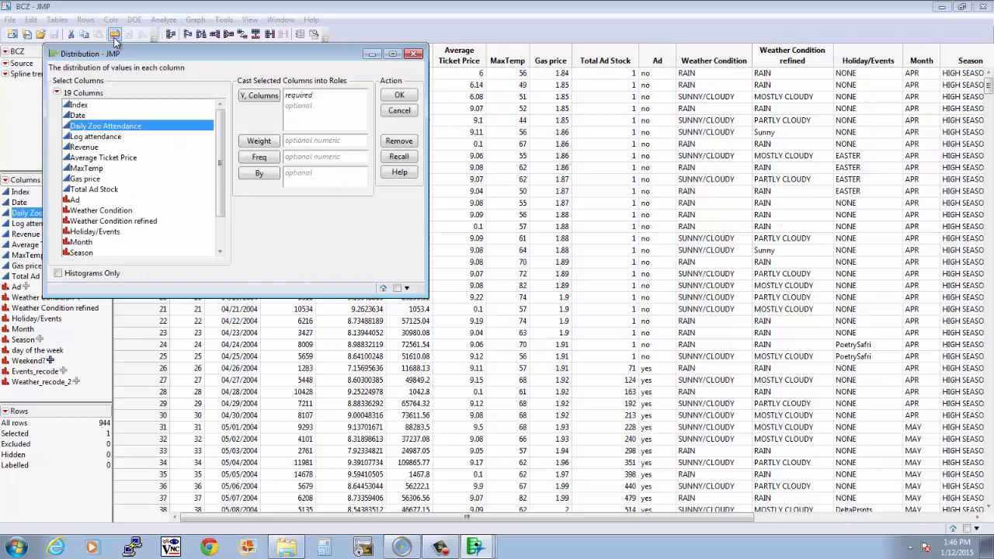
click(89, 116)
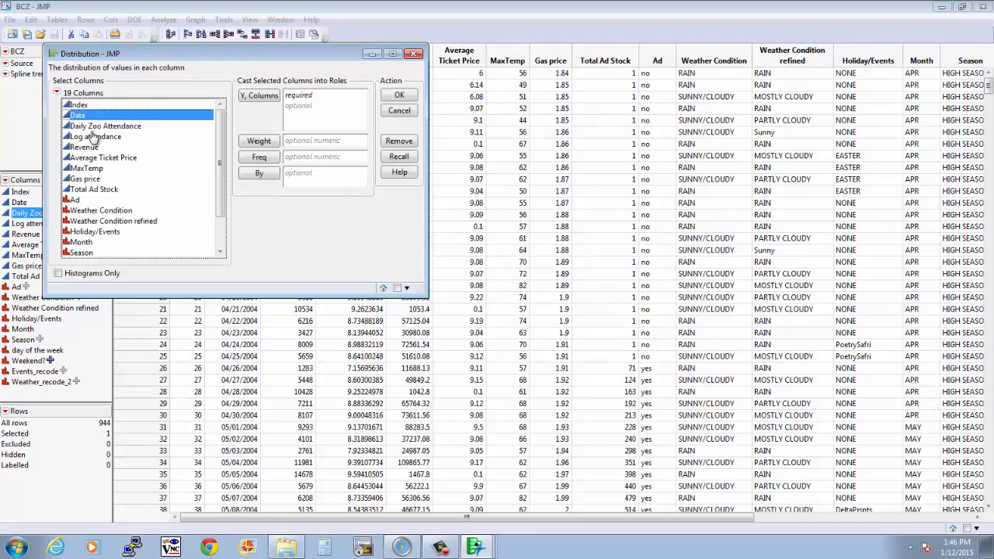
click(92, 133)
click(99, 127)
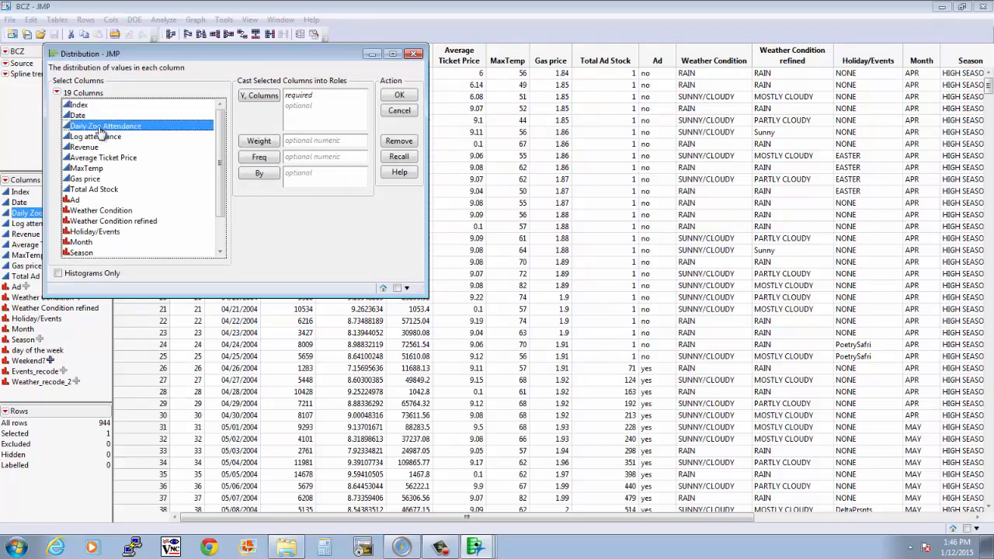
click(260, 96)
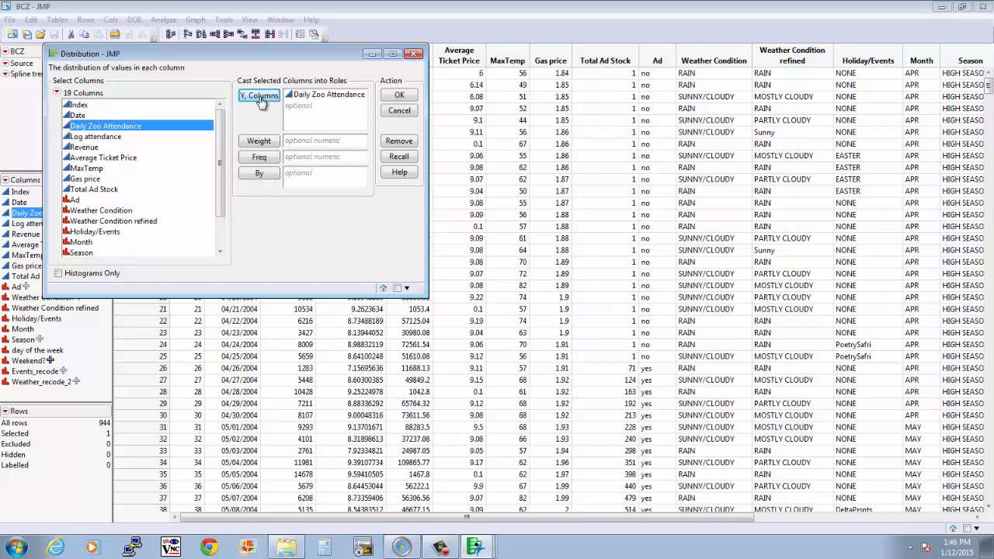
click(399, 96)
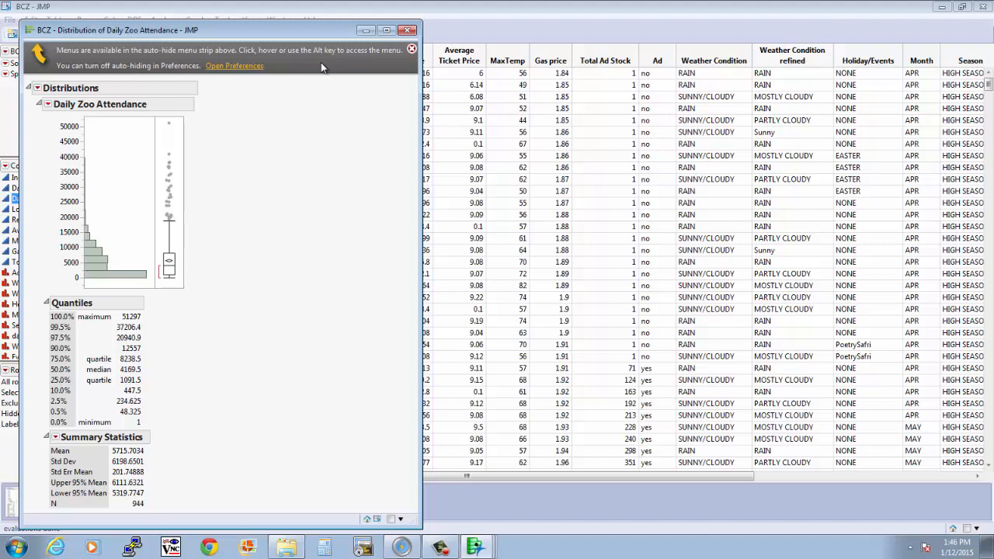
Set the Windows Specific preference for auto-hiding menus and toolbars to Never
click(234, 66)
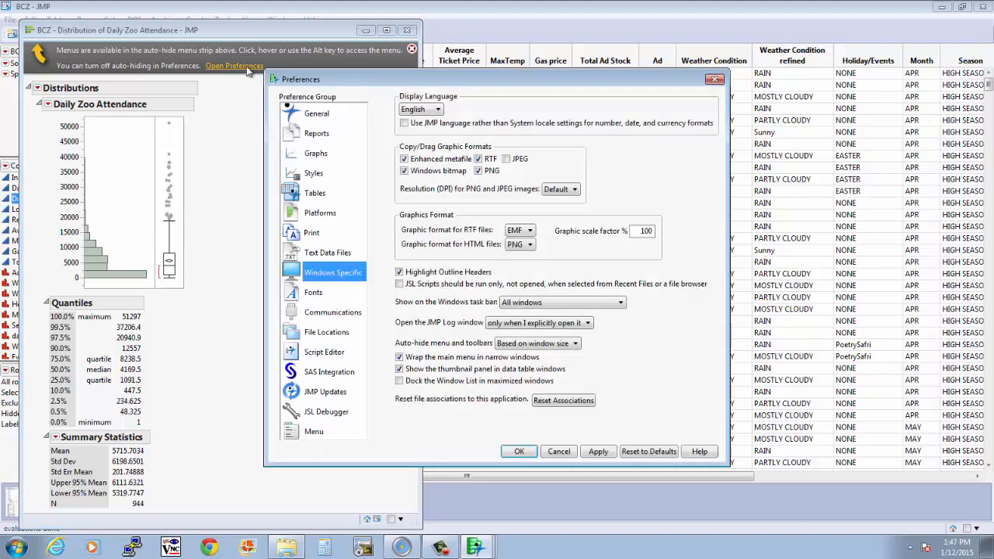
click(328, 256)
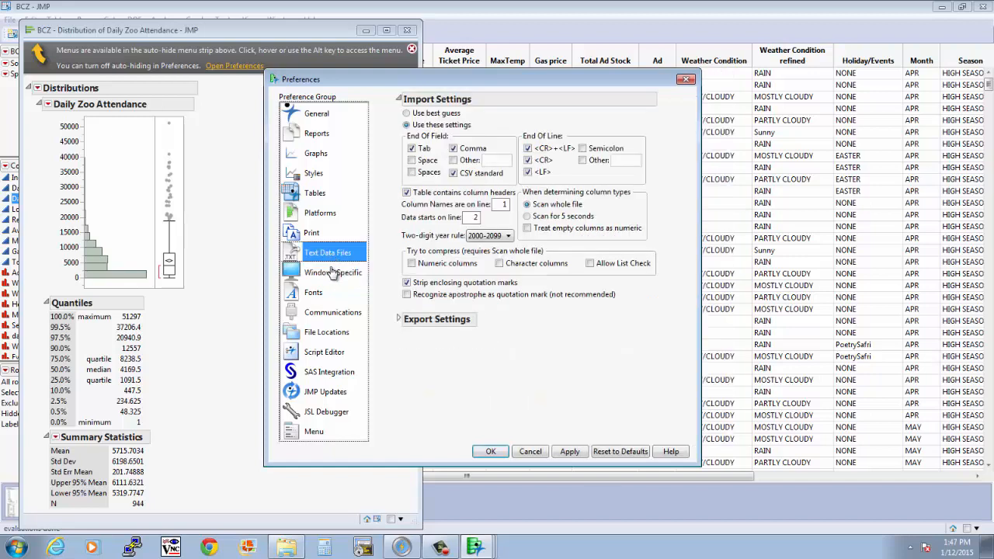
click(332, 273)
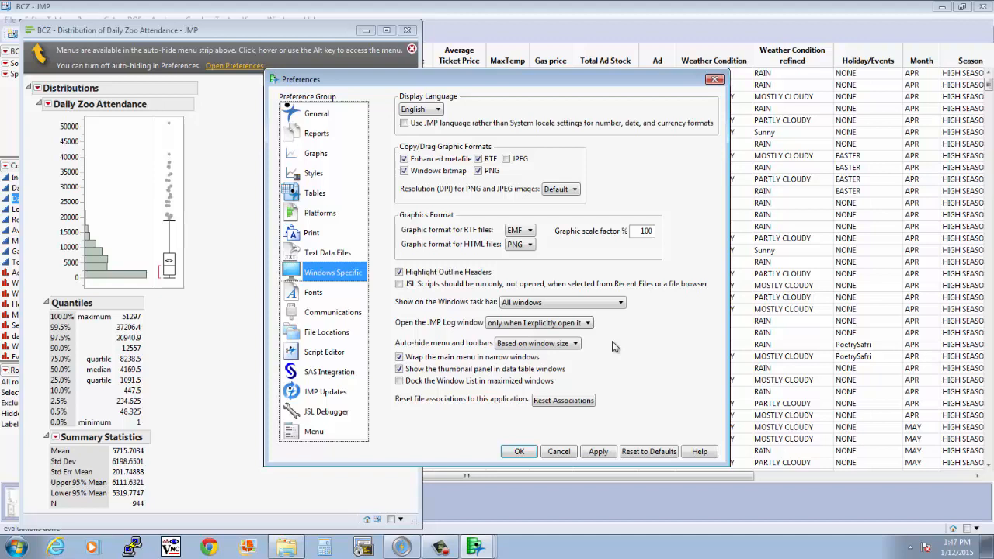
click(566, 344)
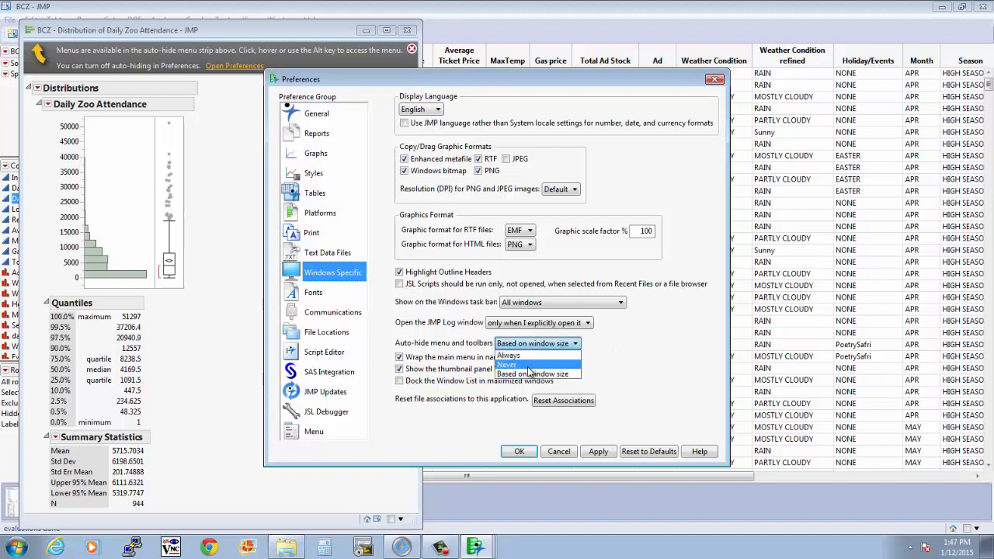
click(528, 366)
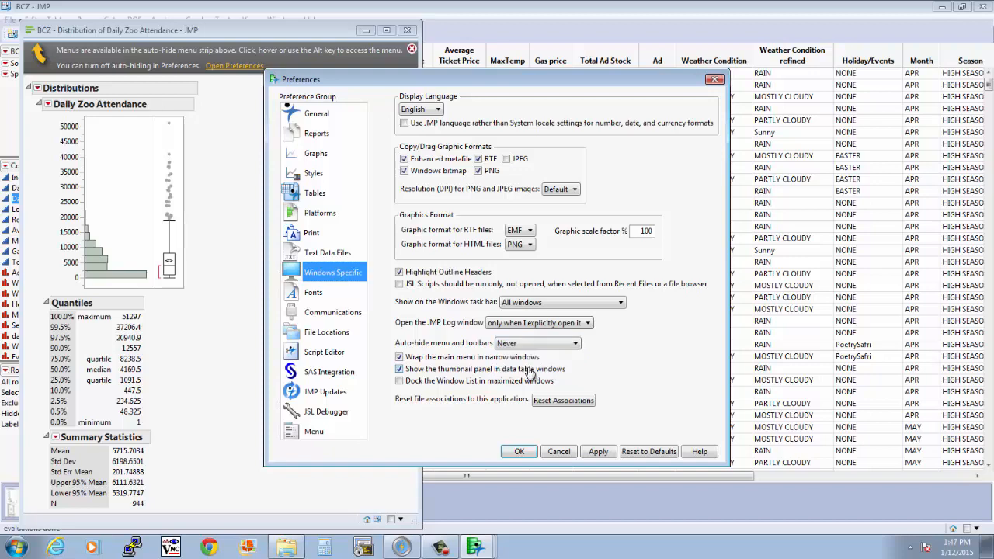
click(519, 452)
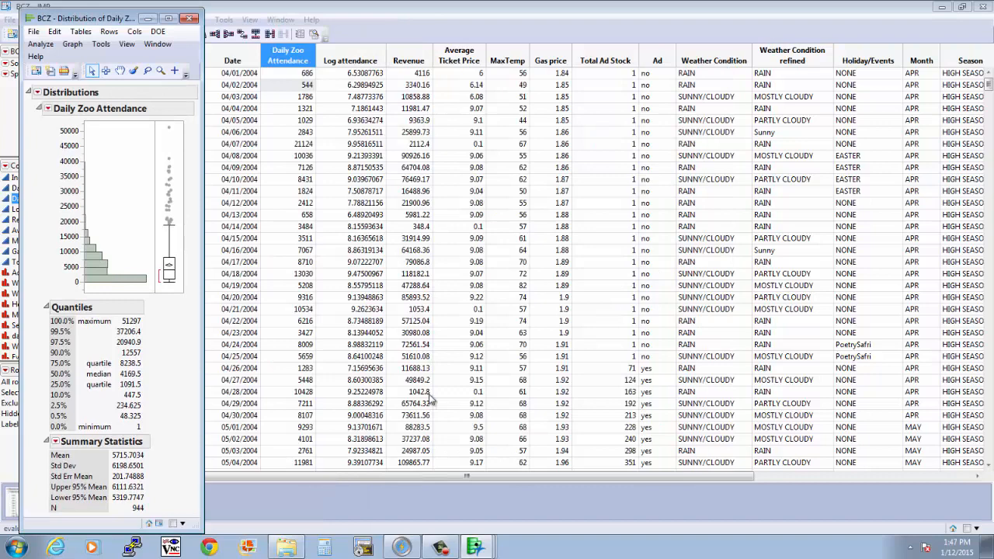
Stack the Daily Zoo Attendance distribution report, repositioning and widening its window so the histogram, quantiles and summary statistics fit side by side
drag(121, 21, 517, 29)
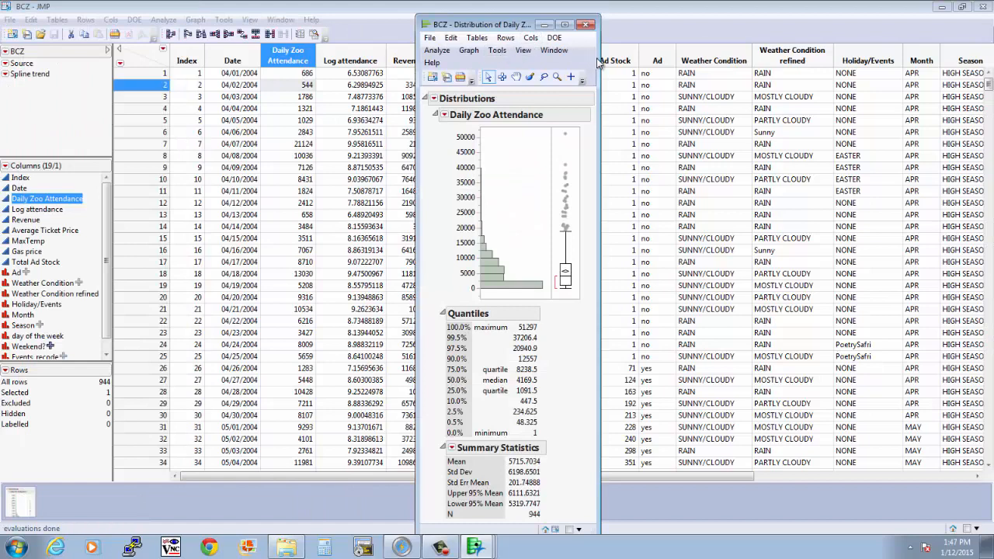
drag(600, 62, 681, 63)
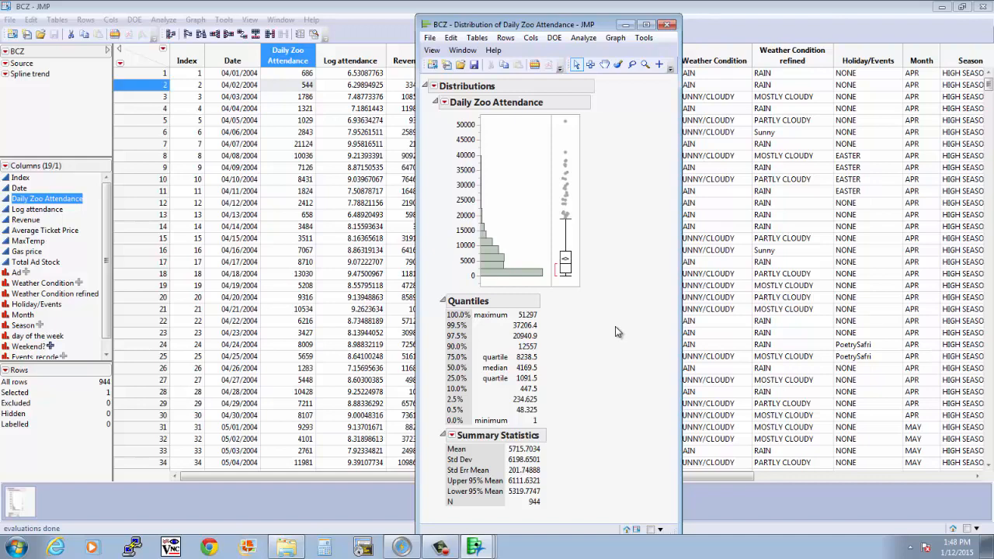
click(434, 87)
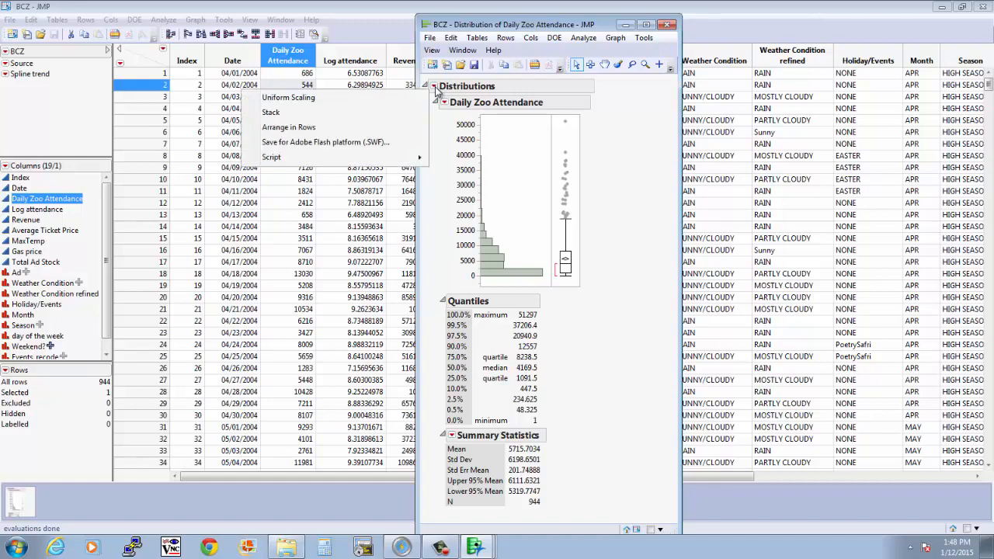
click(337, 118)
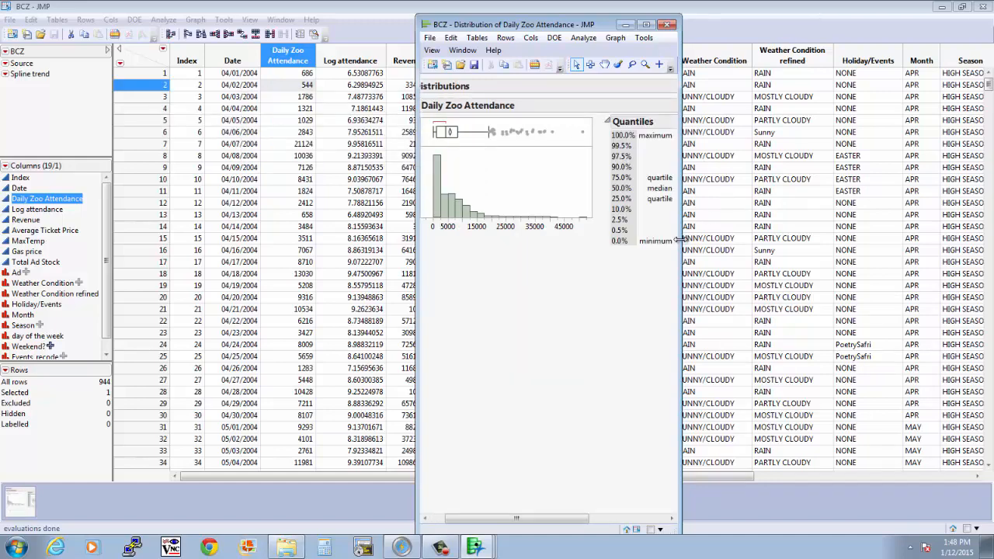
drag(681, 240, 928, 311)
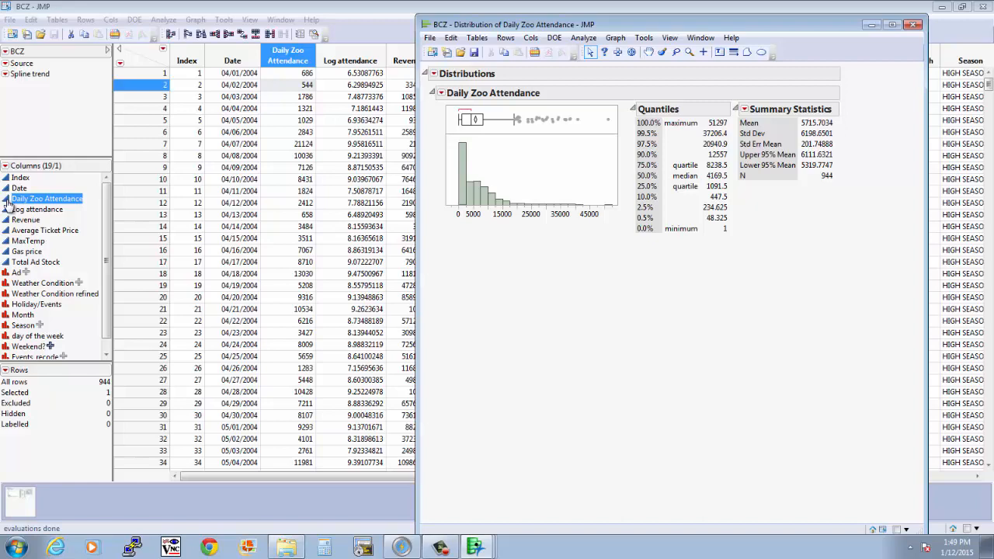
Check the modeling type assigned to the Daily Zoo Attendance column
click(7, 202)
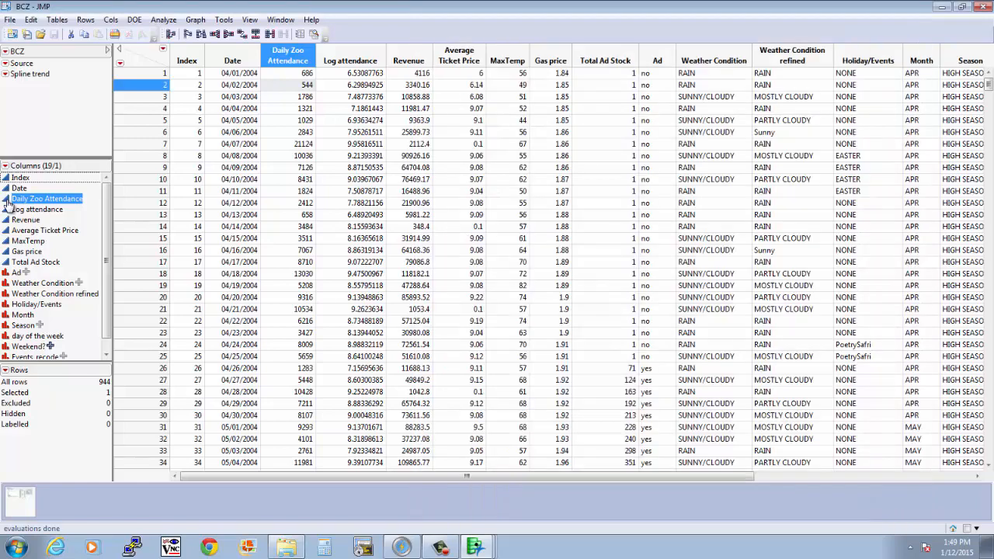
click(7, 201)
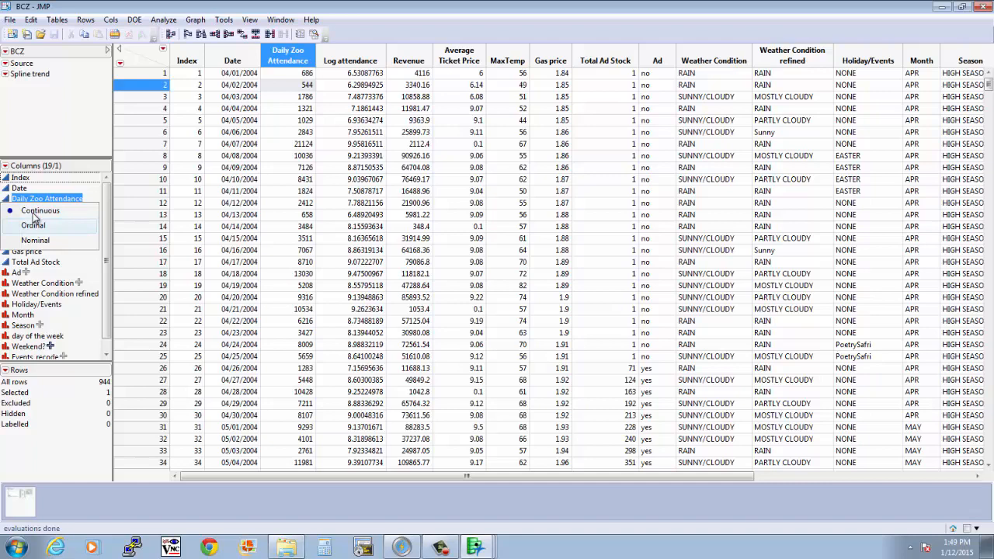
click(44, 202)
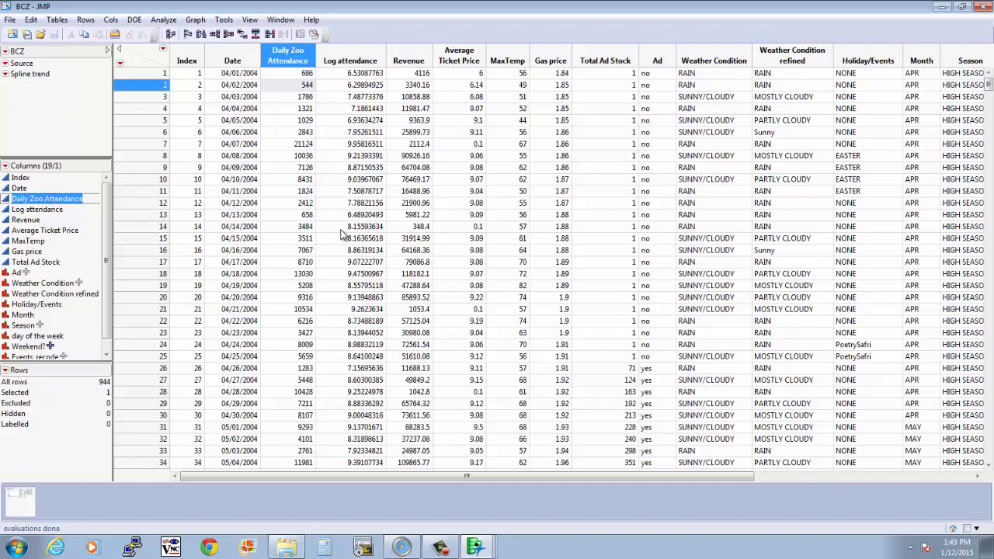
Run a Distribution analysis with Weather Condition as the Y column
click(784, 62)
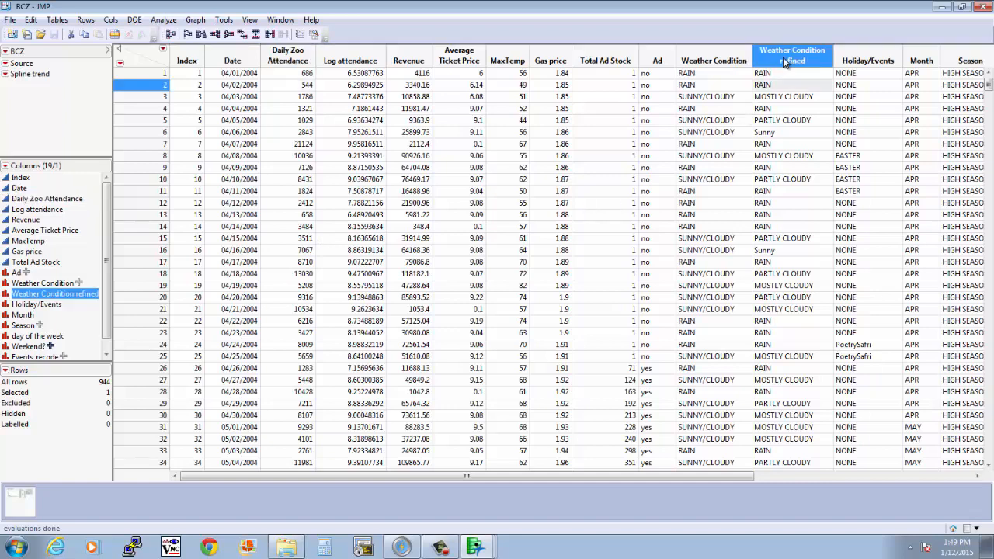
click(706, 63)
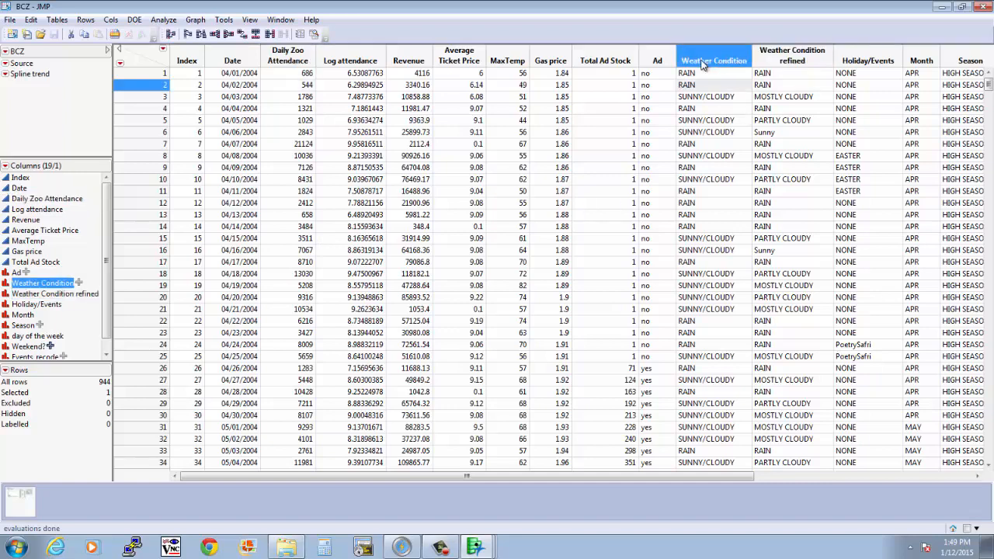
click(163, 21)
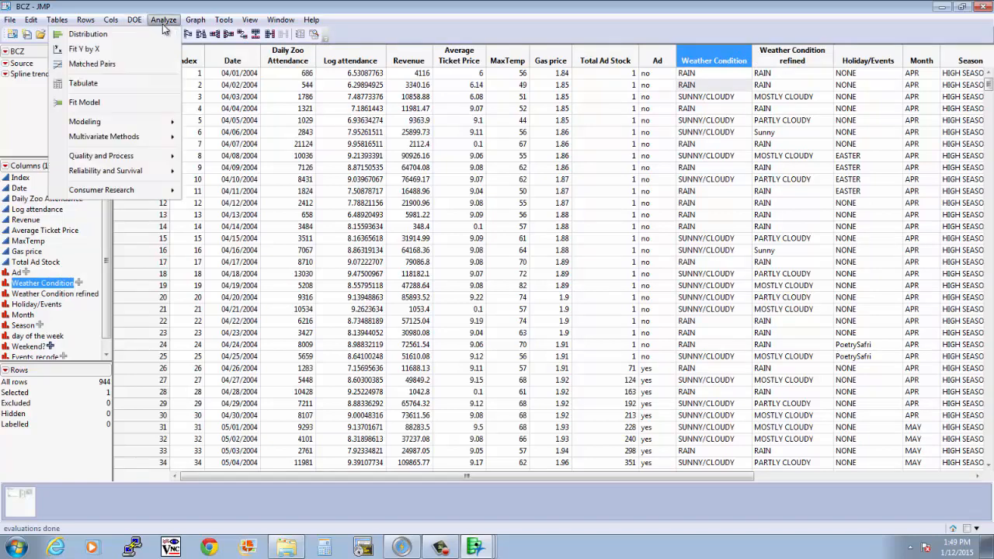
click(88, 34)
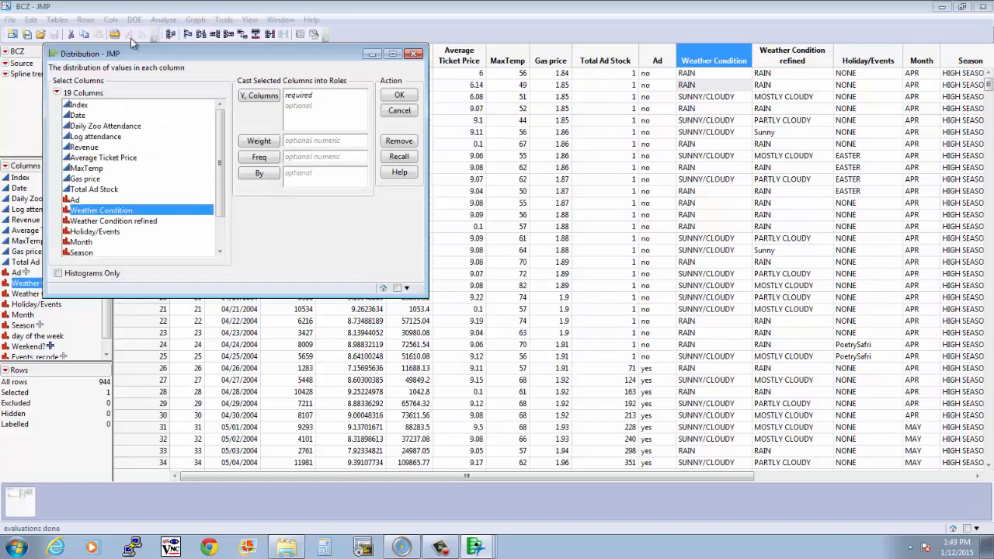
click(260, 97)
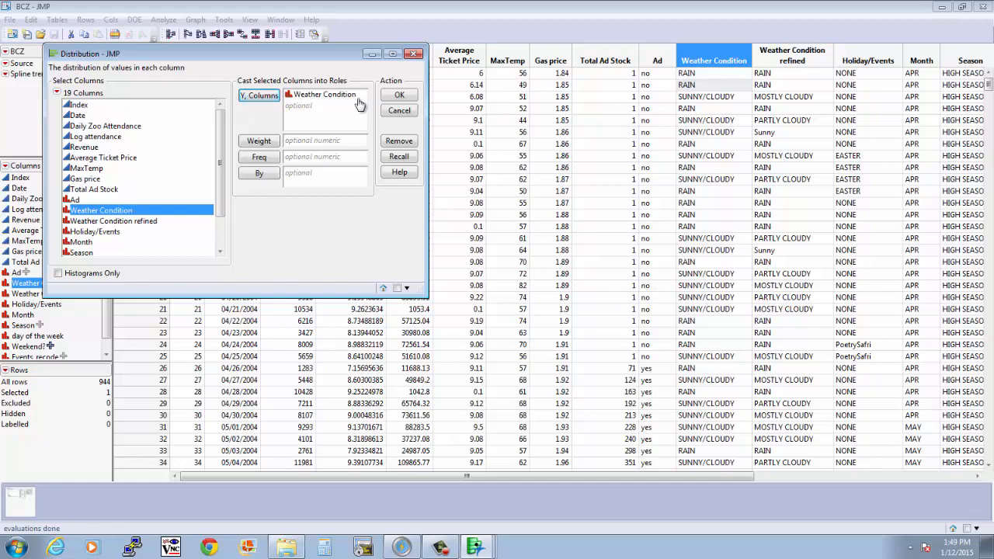
click(398, 96)
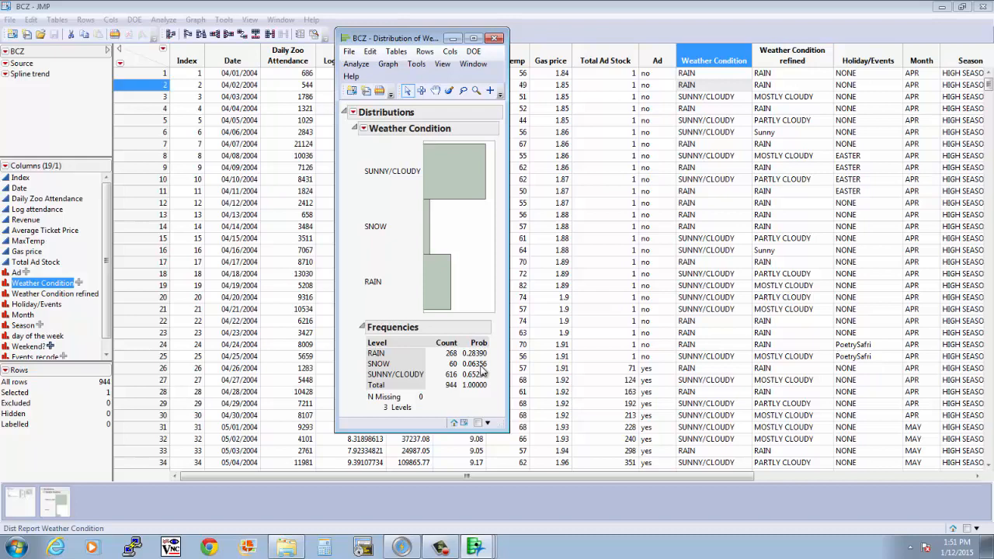
Check the modeling type assigned to the Weather Condition column
click(6, 284)
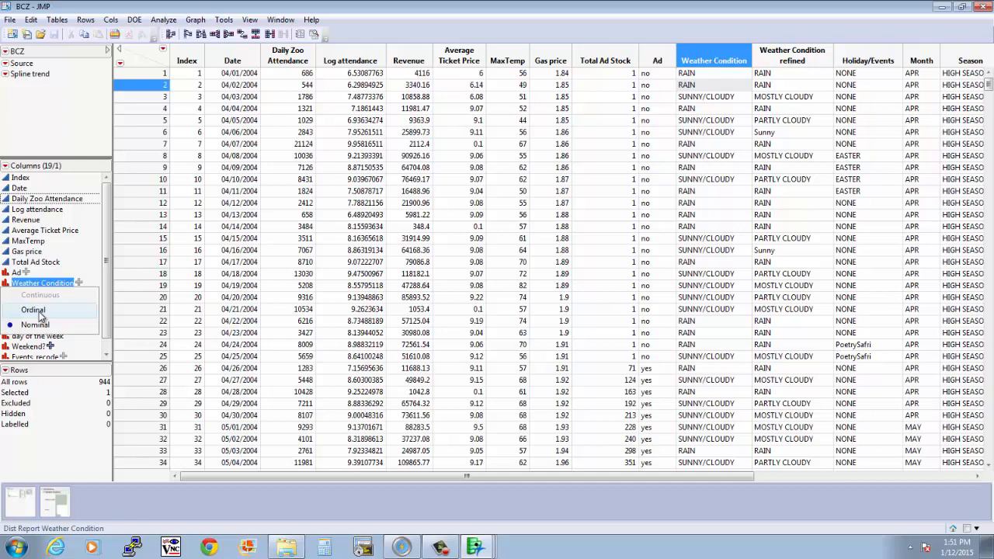
click(9, 285)
click(9, 286)
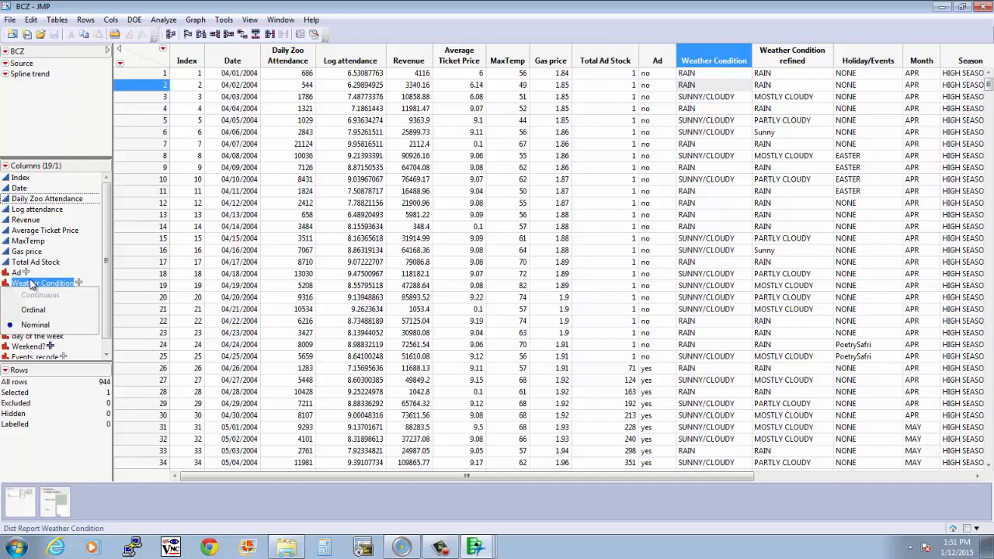
click(31, 284)
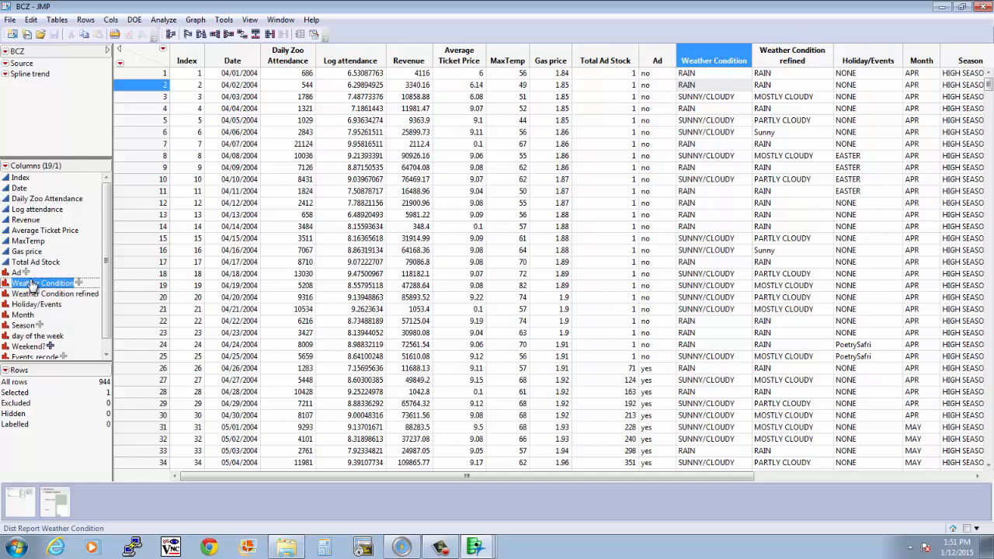